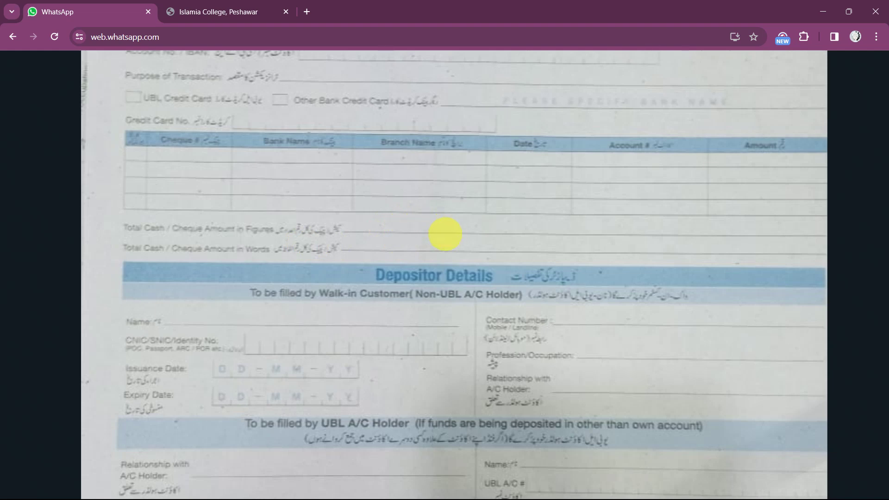
- Review the blank UBL deposit form image from the account details through depositor details, owner of funds and signature sections
{"action": "scroll", "coordinate": [412, 247], "scroll_direction": "down", "scroll_amount": 1}
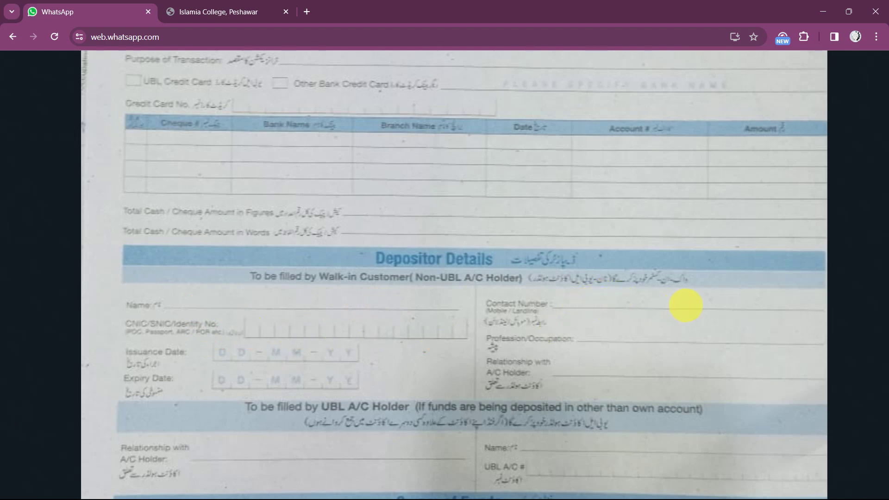
{"action": "scroll", "coordinate": [505, 363], "scroll_direction": "down", "scroll_amount": 2}
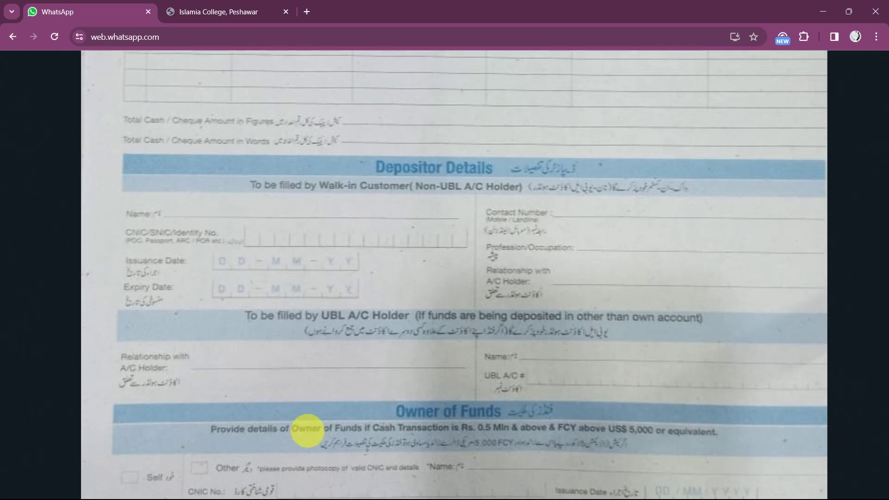
{"action": "scroll", "coordinate": [307, 430], "scroll_direction": "down", "scroll_amount": 4}
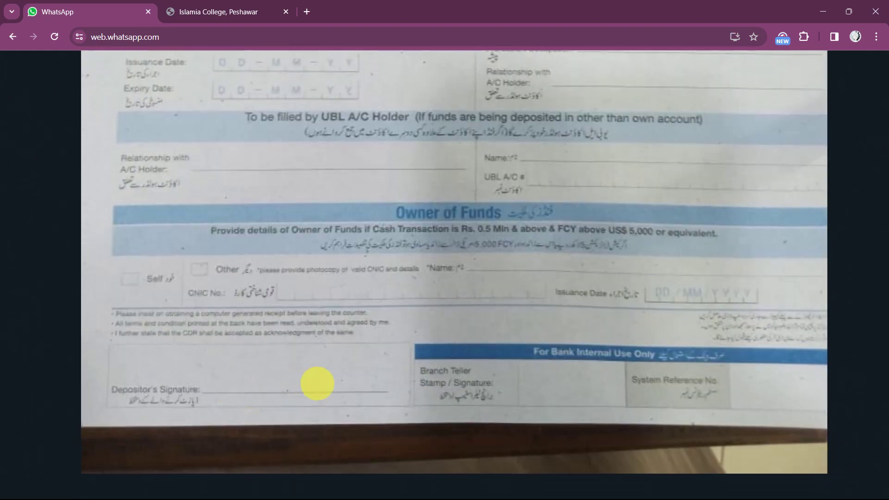
{"action": "scroll", "coordinate": [280, 395], "scroll_direction": "up", "scroll_amount": 10}
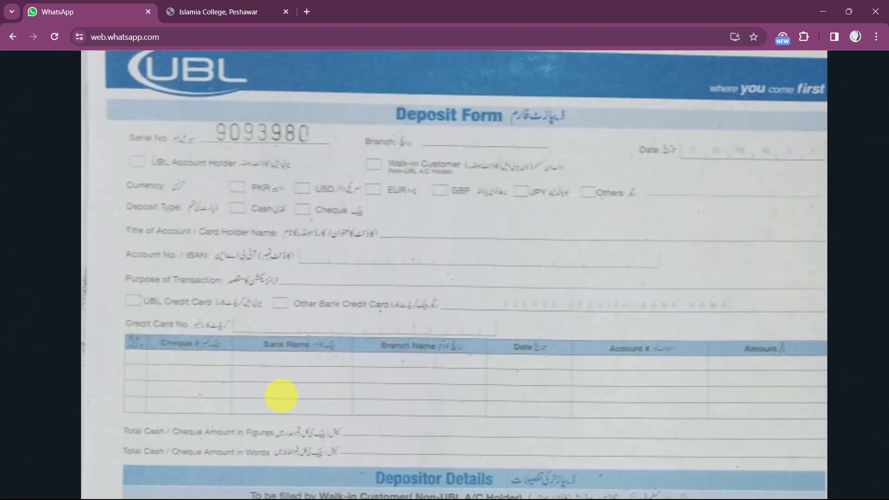
{"action": "scroll", "coordinate": [281, 395], "scroll_direction": "up", "scroll_amount": 1}
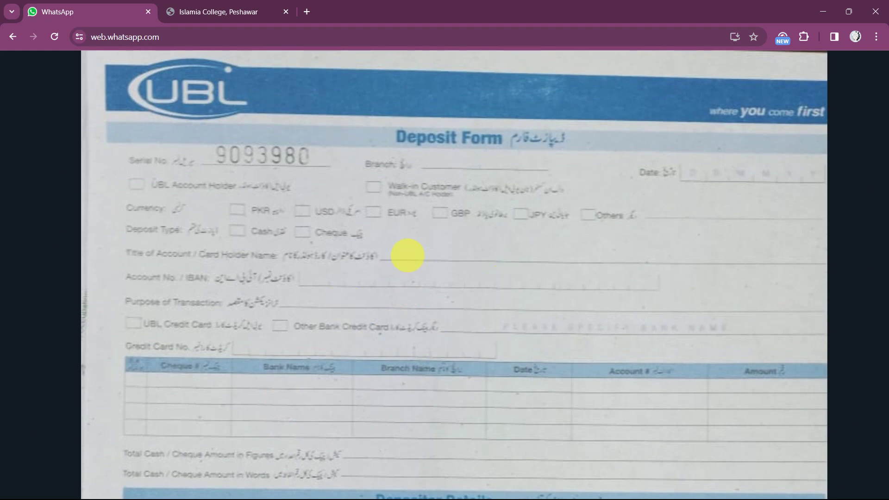
- View the UBL cash deposit receipt image that follows the deposit form, including its account title and amount lines
{"action": "key", "text": "Right"}
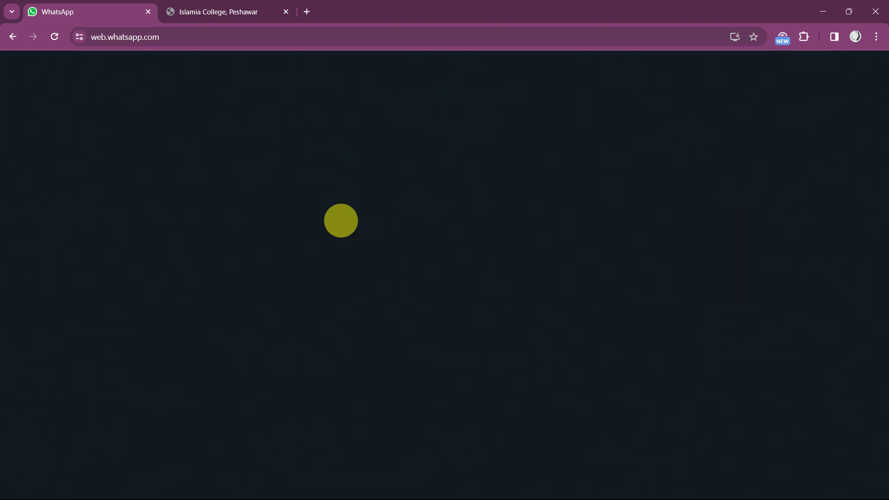
{"action": "left_click", "coordinate": [375, 255]}
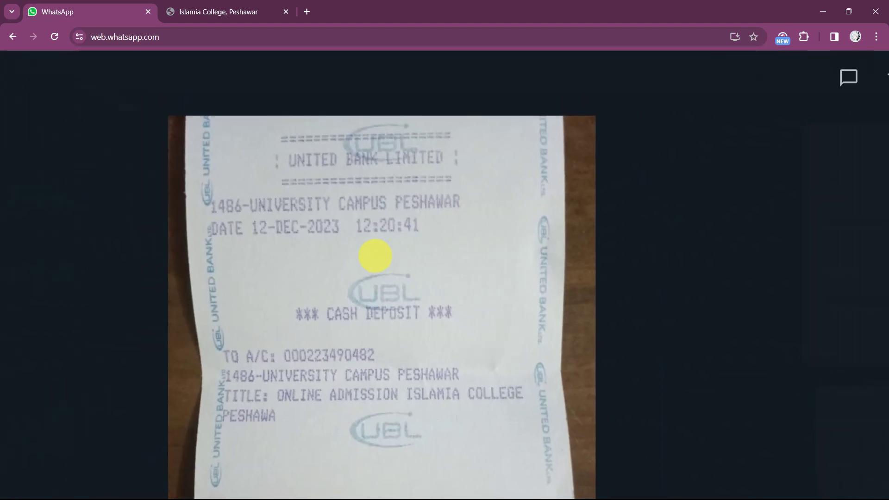
{"action": "scroll", "coordinate": [370, 257], "scroll_direction": "down", "scroll_amount": 2}
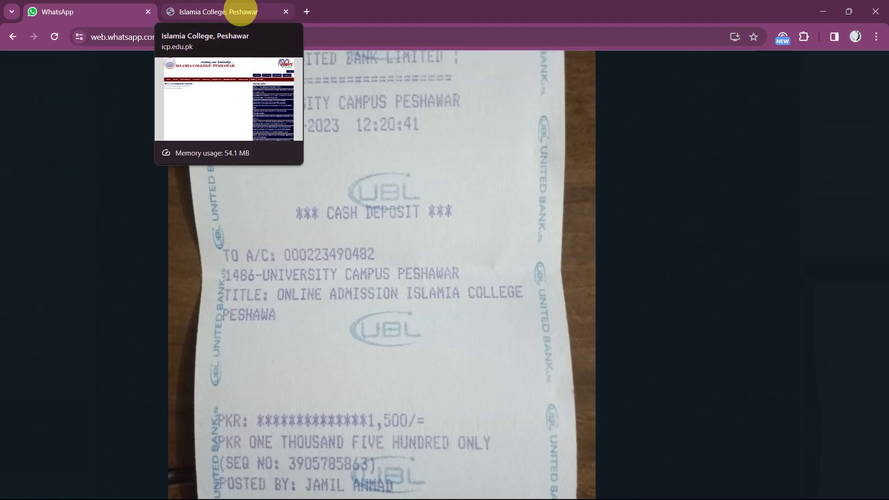
- Switch to the Islamia College Peshawar application form and look over its deposit slip, program choice and personal information sections
{"action": "left_click", "coordinate": [199, 10]}
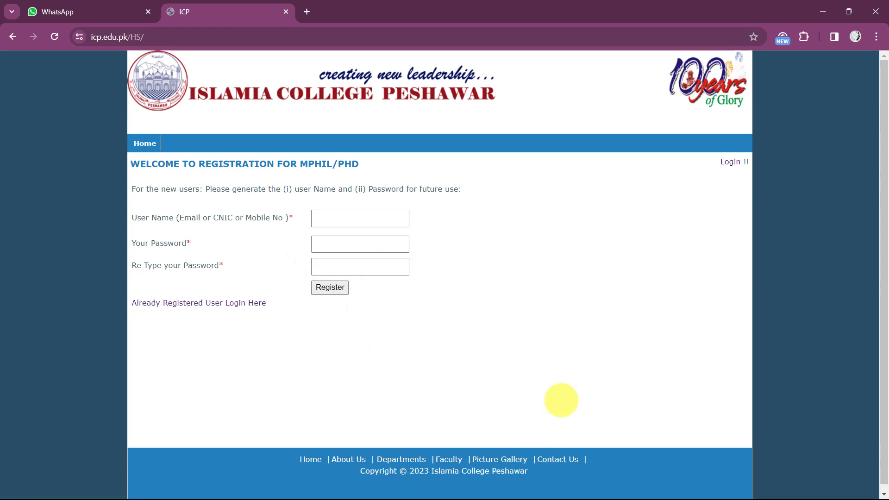
{"action": "left_click", "coordinate": [482, 484]}
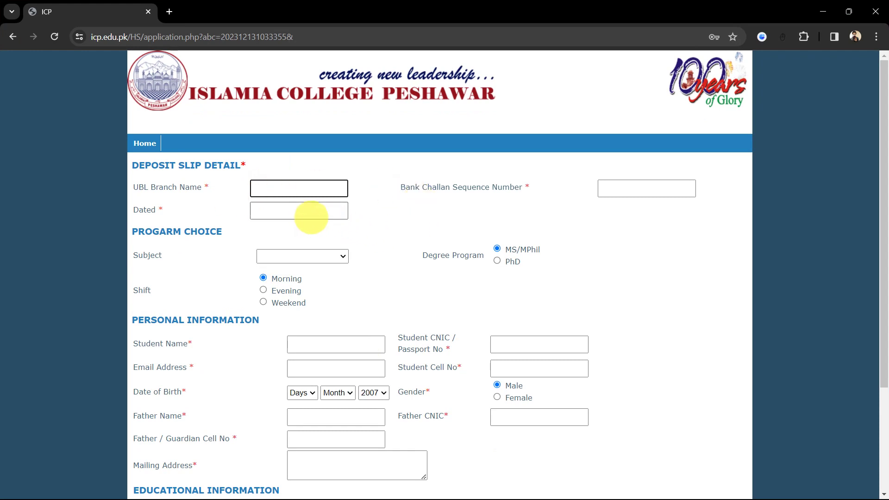
{"action": "scroll", "coordinate": [407, 242], "scroll_direction": "down", "scroll_amount": 5}
{"action": "scroll", "coordinate": [398, 240], "scroll_direction": "up", "scroll_amount": 4}
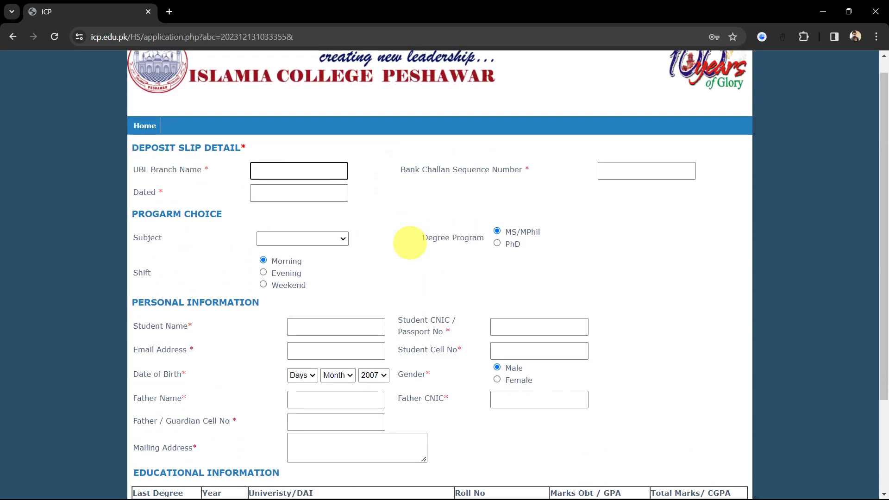
{"action": "scroll", "coordinate": [410, 243], "scroll_direction": "up", "scroll_amount": 1}
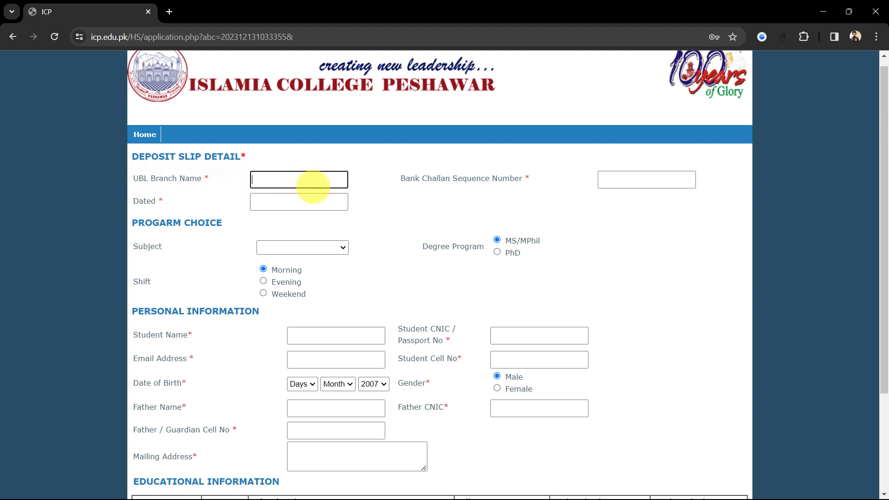
- Return to the UBL deposit receipt in WhatsApp and check the branch name and deposit date on it
{"action": "mouse_move", "coordinate": [496, 486]}
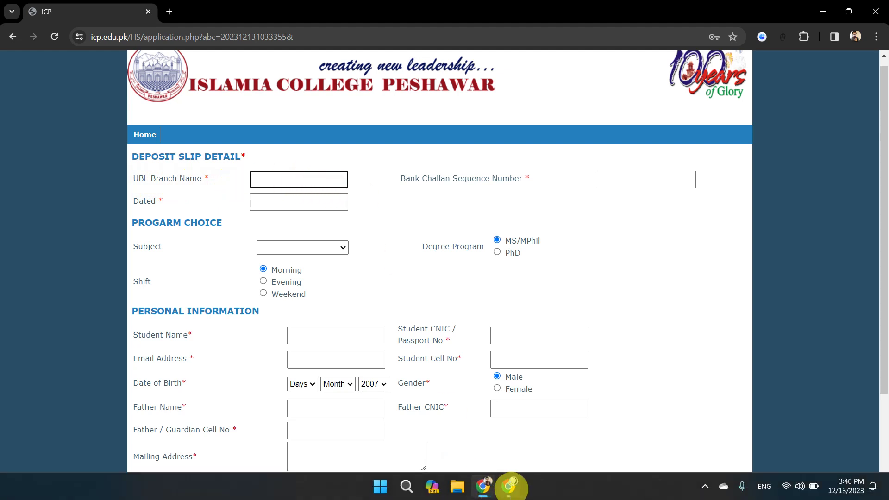
{"action": "left_click", "coordinate": [511, 486]}
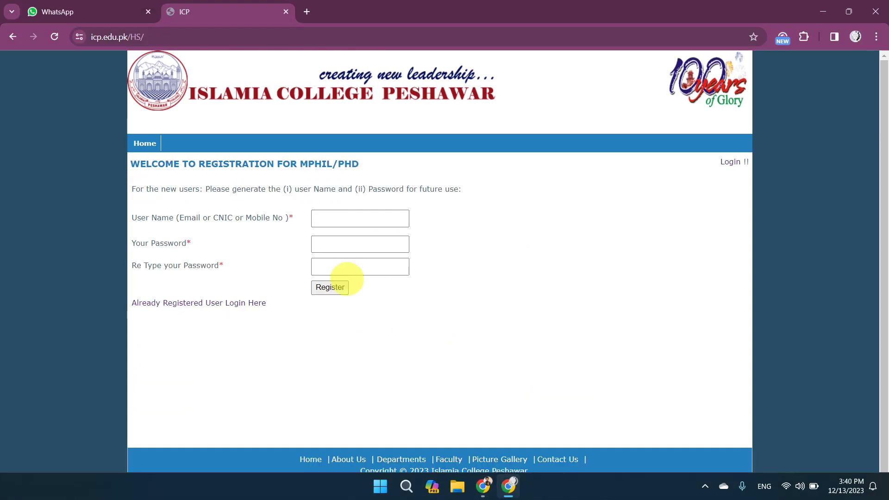
{"action": "left_click", "coordinate": [83, 10]}
{"action": "scroll", "coordinate": [324, 250], "scroll_direction": "up", "scroll_amount": 1}
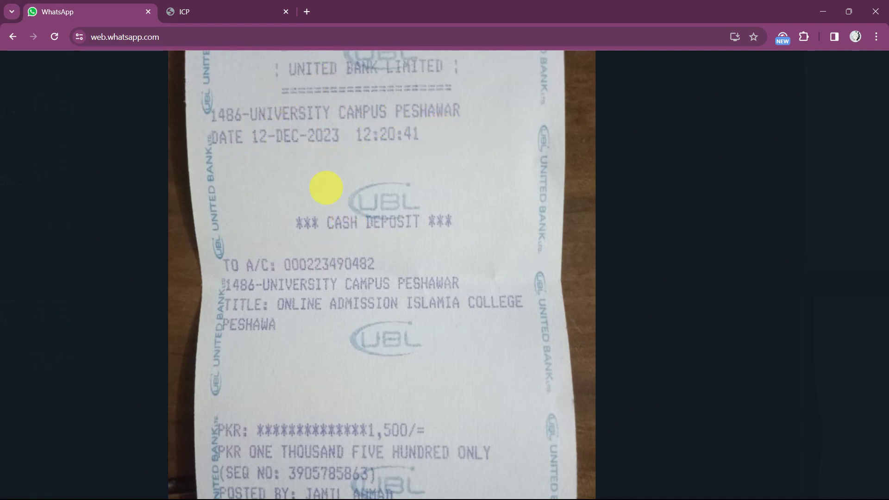
{"action": "scroll", "coordinate": [306, 176], "scroll_direction": "down", "scroll_amount": 1}
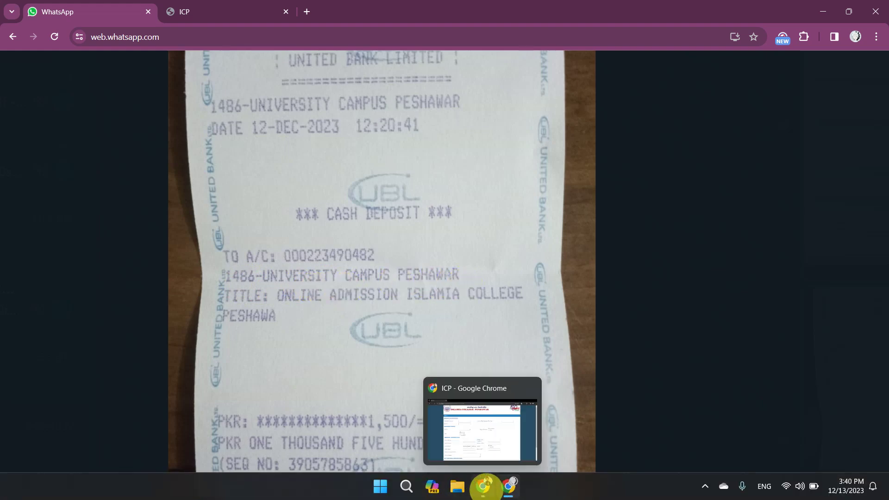
- Compare the application form's deposit slip fields with the branch, date and sequence number on the UBL receipt, ending on the form
{"action": "left_click", "coordinate": [484, 487]}
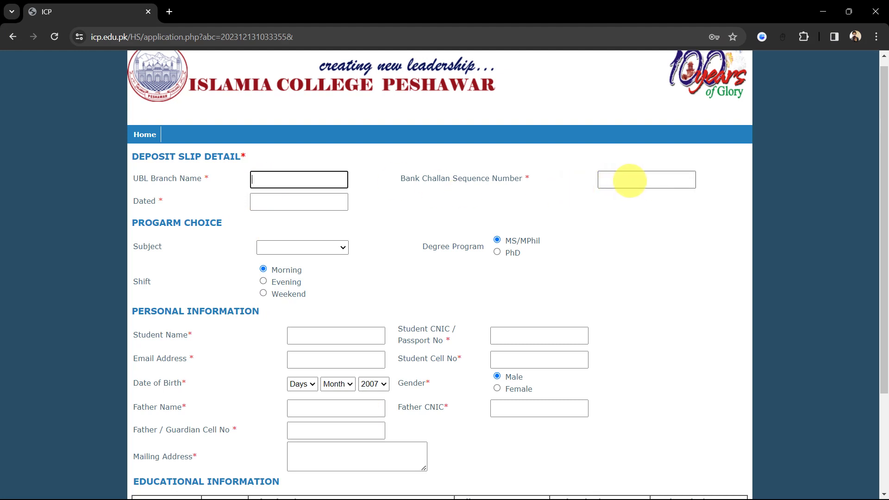
{"action": "left_click", "coordinate": [509, 487]}
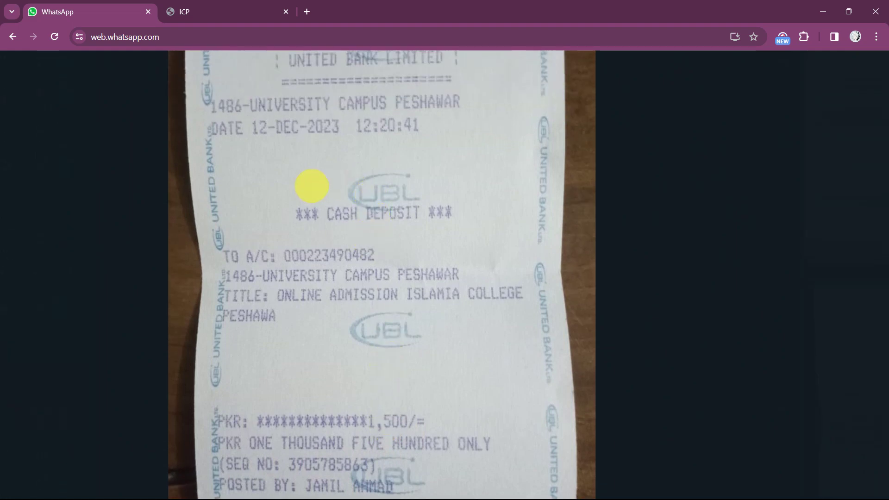
{"action": "left_click", "coordinate": [254, 9]}
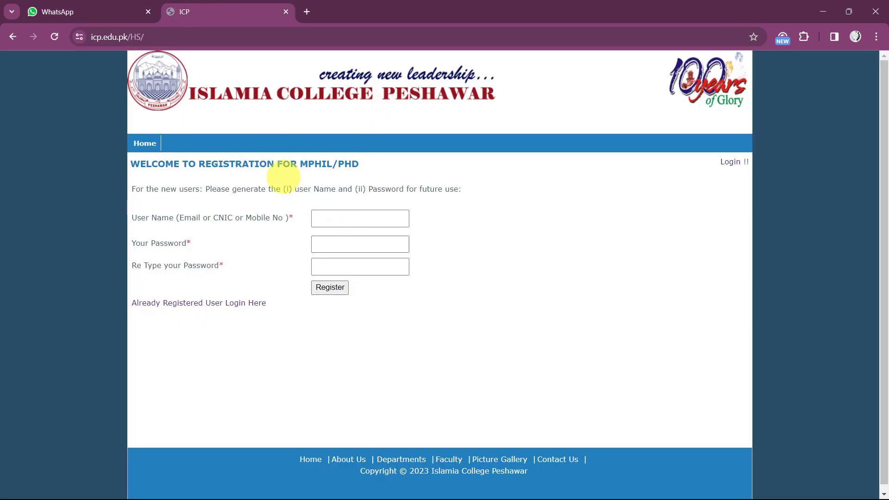
{"action": "left_click", "coordinate": [93, 10]}
{"action": "mouse_move", "coordinate": [426, 491]}
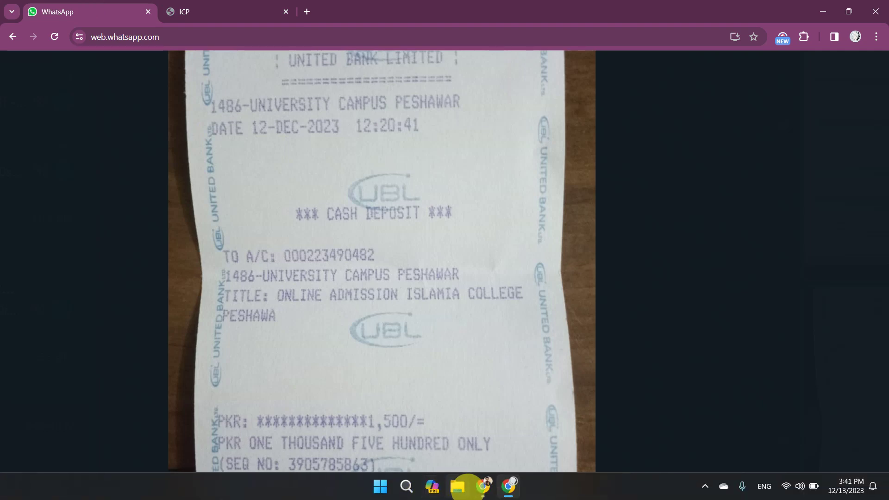
{"action": "mouse_move", "coordinate": [484, 482]}
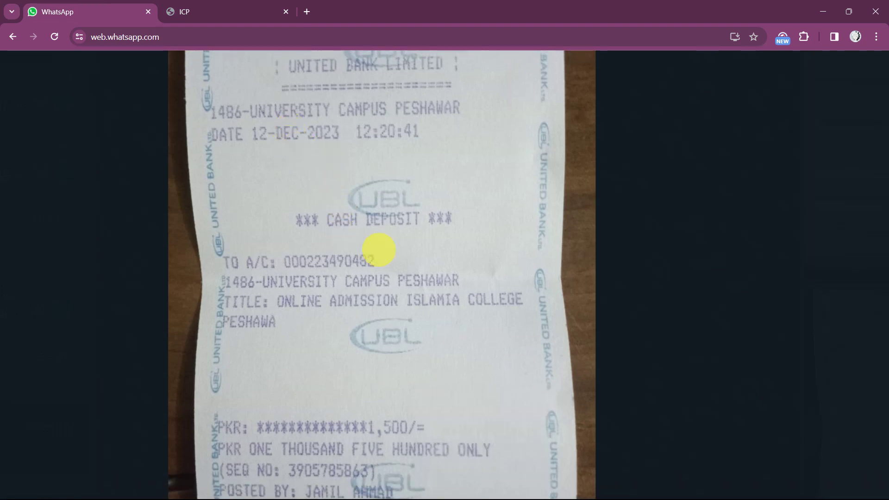
{"action": "mouse_move", "coordinate": [458, 488]}
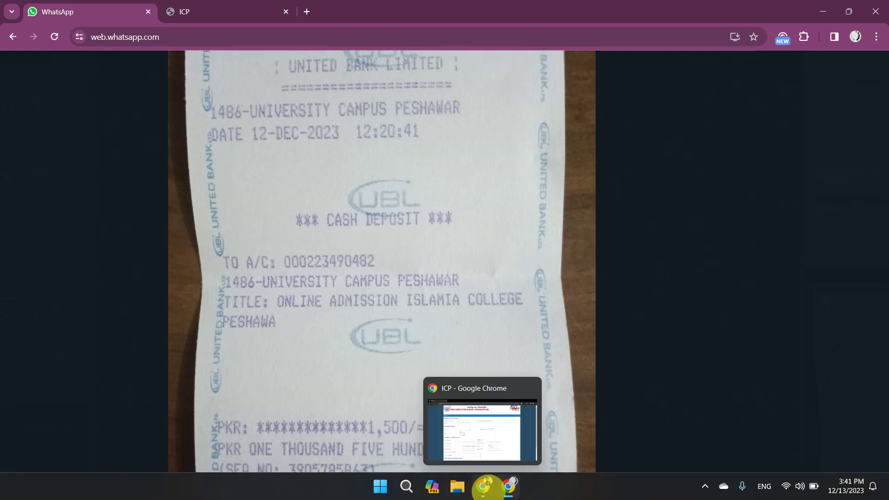
{"action": "left_click", "coordinate": [463, 431]}
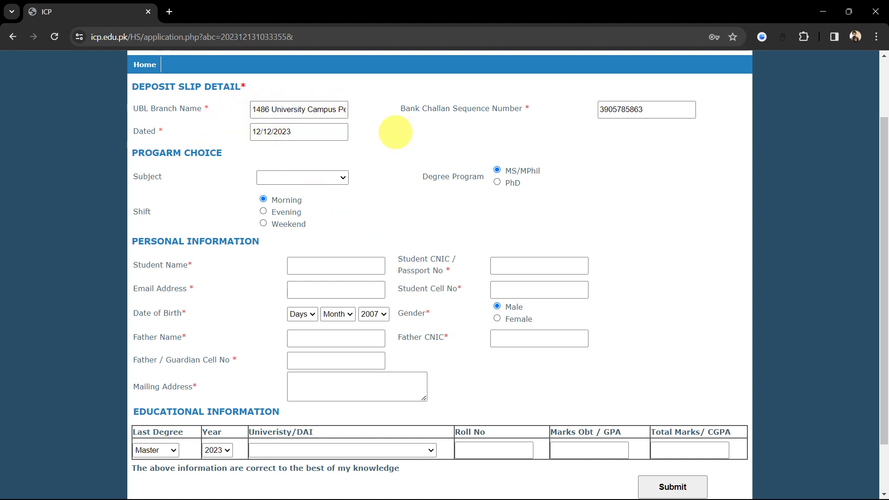
- Choose English as the subject in the program choice section of the application form
{"action": "scroll", "coordinate": [395, 132], "scroll_direction": "down", "scroll_amount": 1}
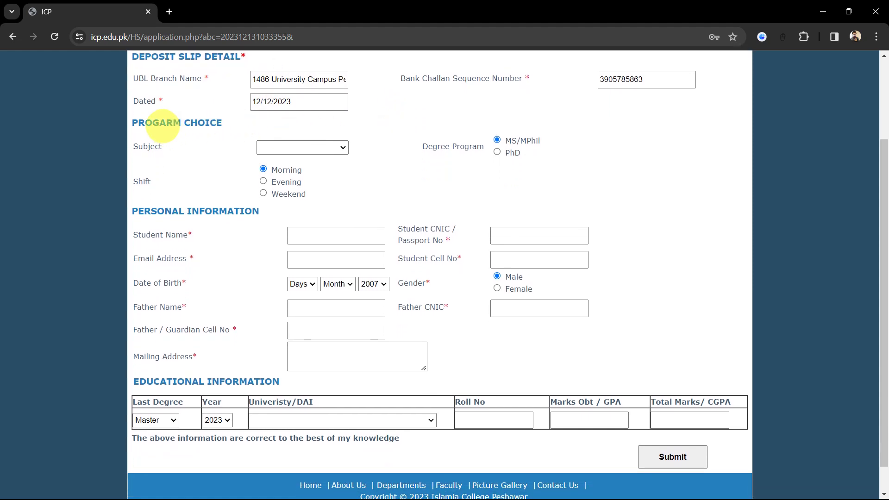
{"action": "scroll", "coordinate": [169, 129], "scroll_direction": "down", "scroll_amount": 1}
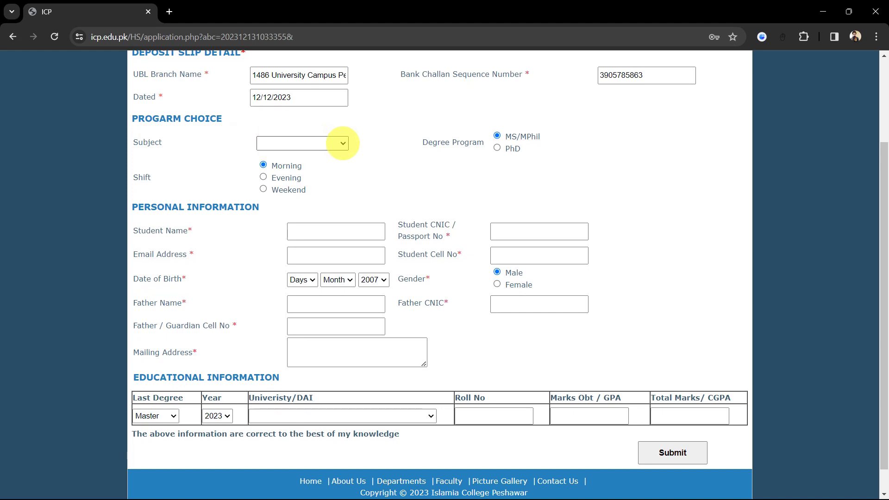
{"action": "left_click", "coordinate": [342, 143]}
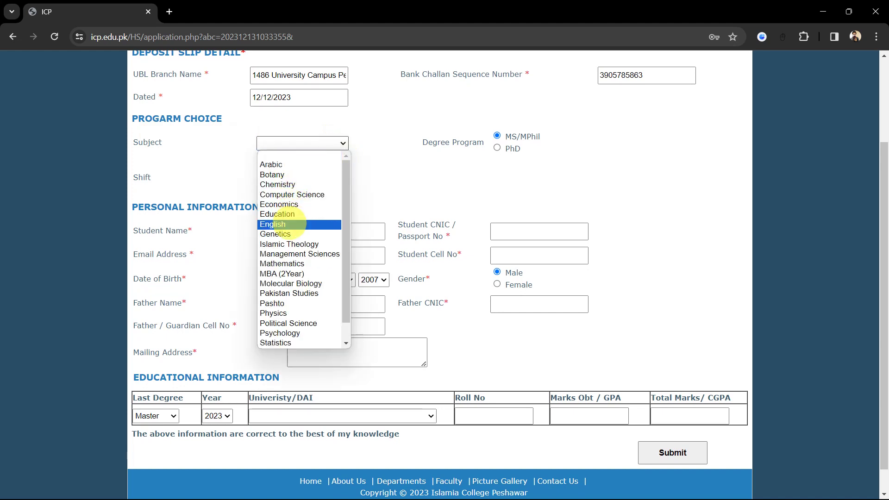
{"action": "left_click", "coordinate": [296, 224]}
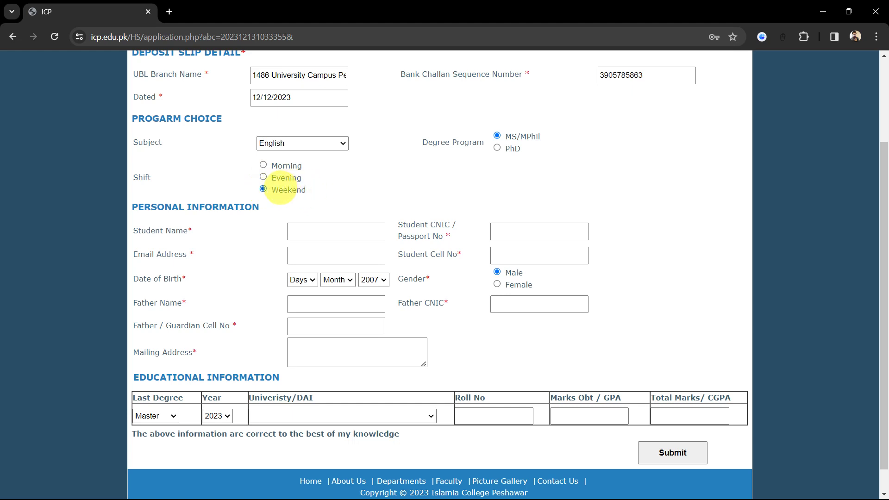
- Try the Weekend shift option in the program choice section
{"action": "left_click_drag", "start_coordinate": [310, 186], "coordinate": [272, 190]}
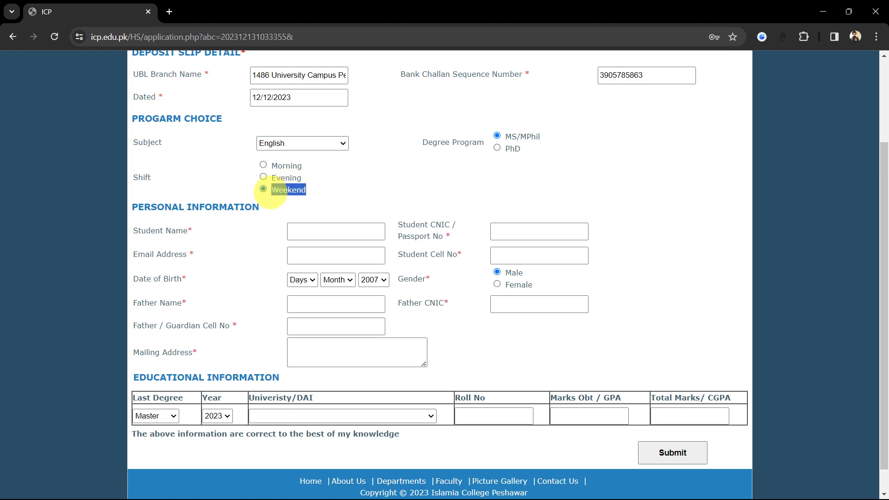
{"action": "left_click", "coordinate": [279, 190]}
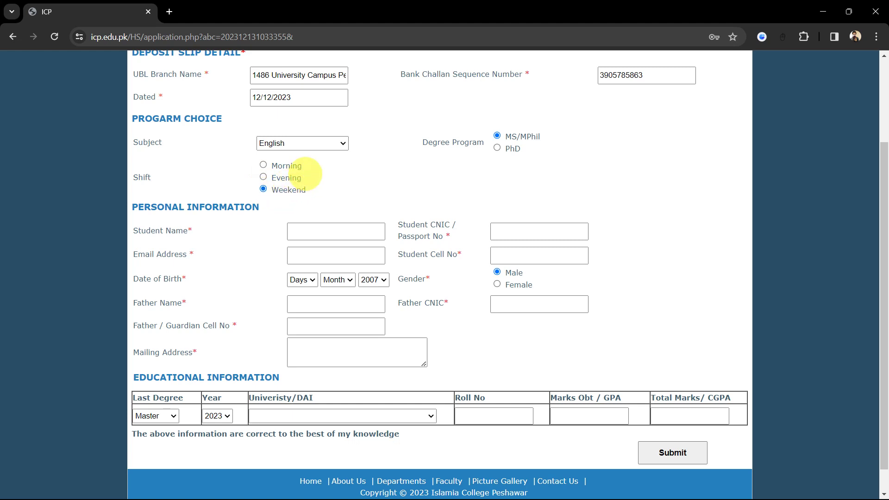
{"action": "left_click_drag", "start_coordinate": [303, 176], "coordinate": [342, 170]}
{"action": "left_click", "coordinate": [342, 171]}
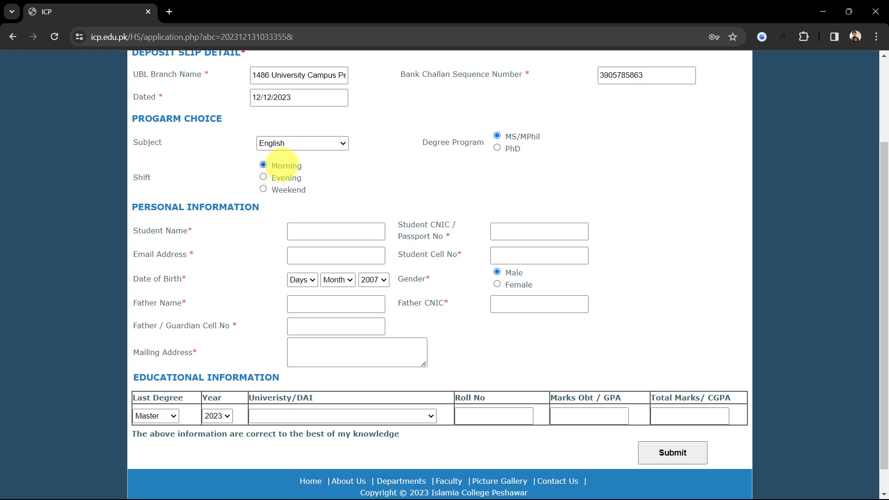
{"action": "left_click", "coordinate": [264, 188]}
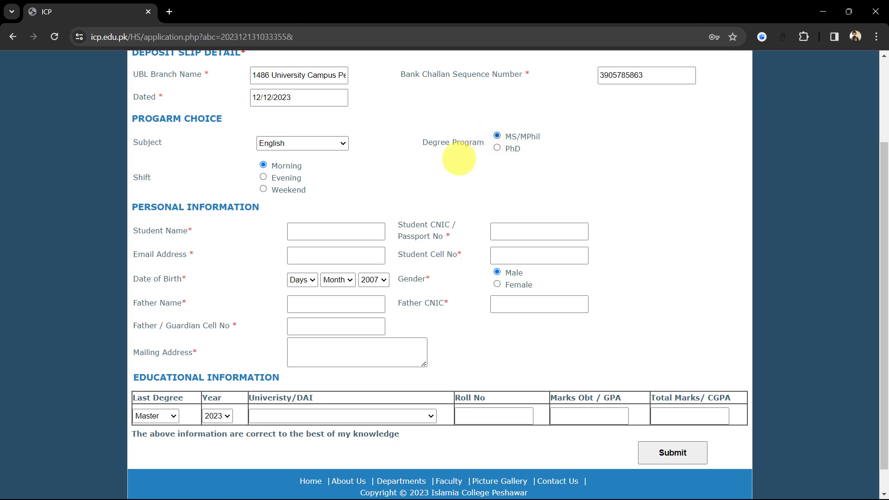
- Look over the personal information section, starting with the student name field
{"action": "scroll", "coordinate": [423, 175], "scroll_direction": "down", "scroll_amount": 1}
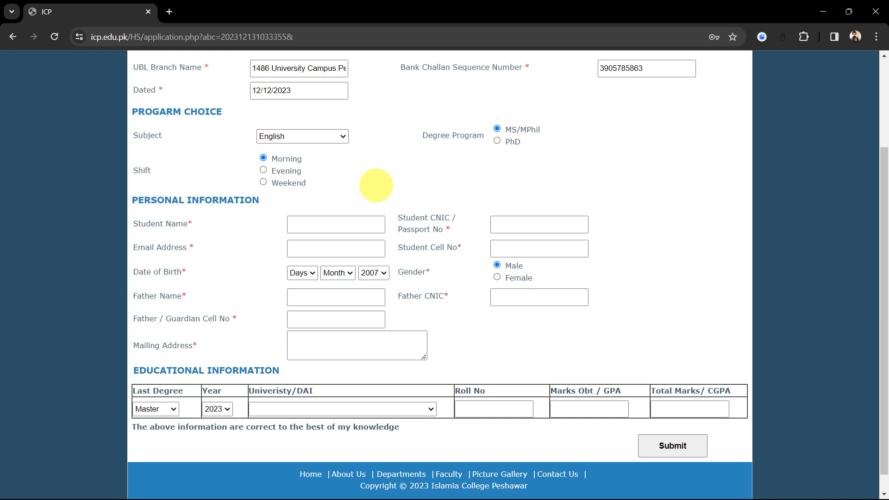
{"action": "scroll", "coordinate": [376, 185], "scroll_direction": "down", "scroll_amount": 1}
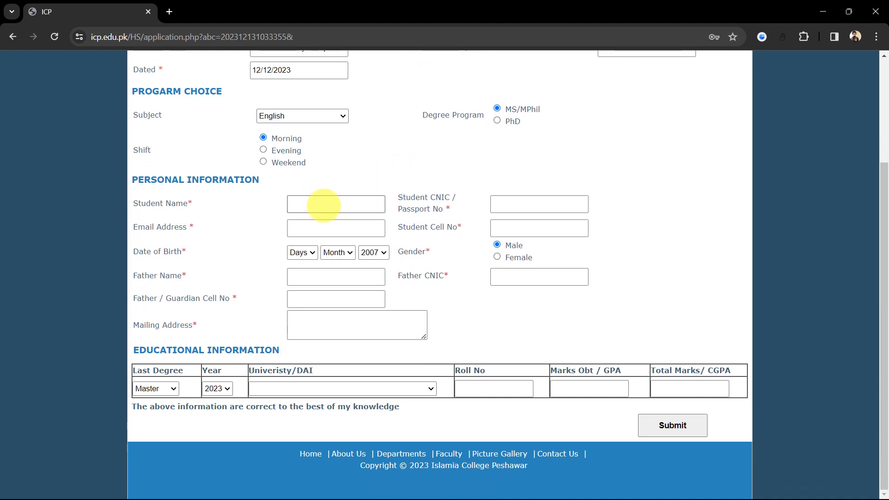
{"action": "left_click", "coordinate": [308, 205]}
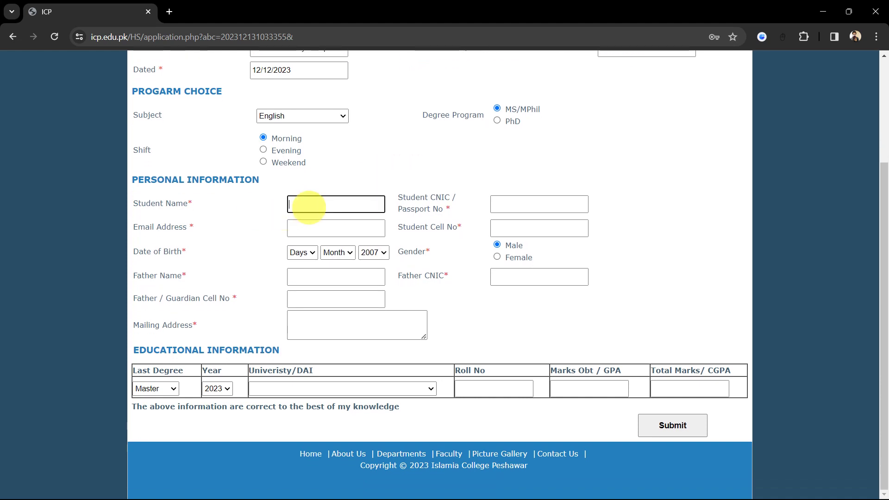
{"action": "left_click", "coordinate": [271, 214]}
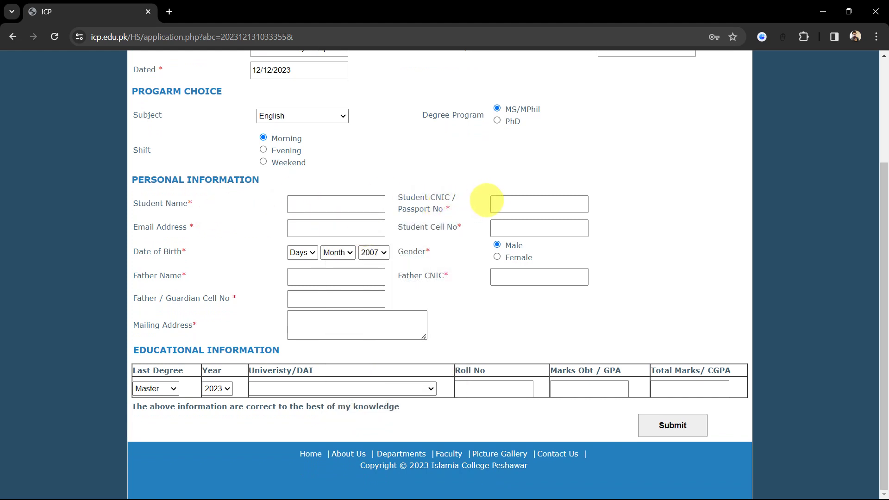
{"action": "left_click", "coordinate": [496, 203]}
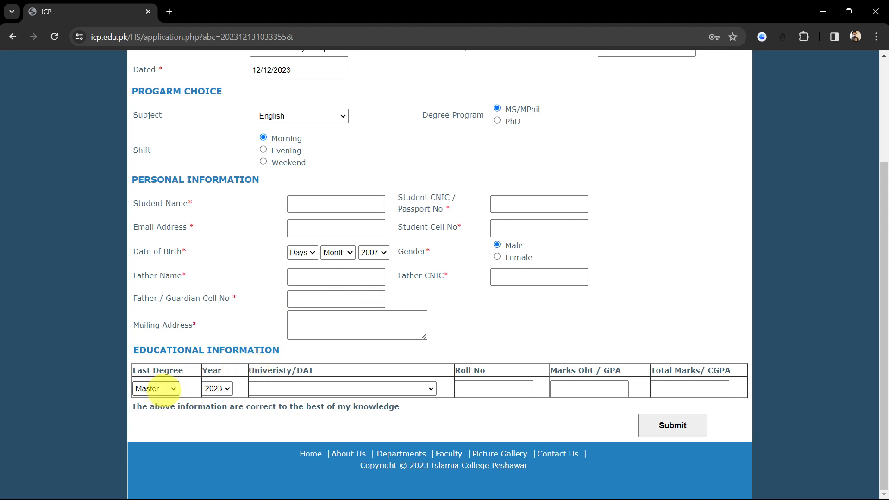
- Set the last degree to MS/MPhil and its year to 2022 in the educational information section
{"action": "left_click", "coordinate": [172, 388]}
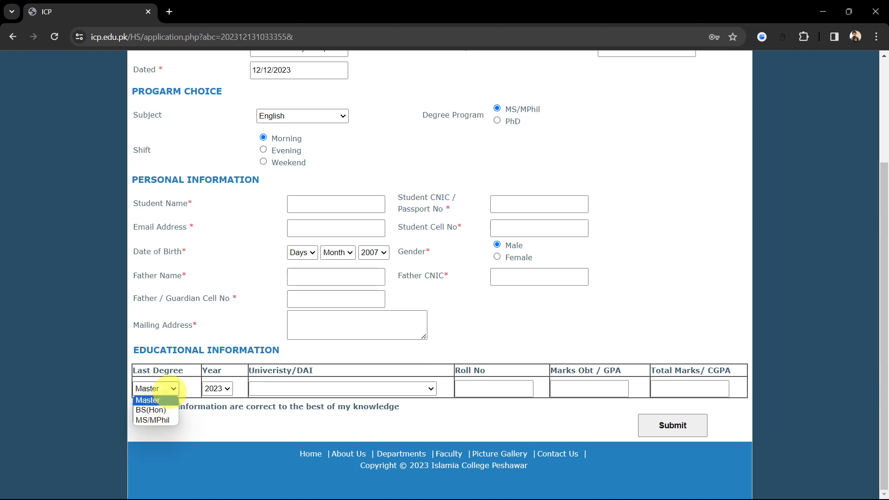
{"action": "left_click", "coordinate": [172, 386]}
{"action": "left_click", "coordinate": [172, 388]}
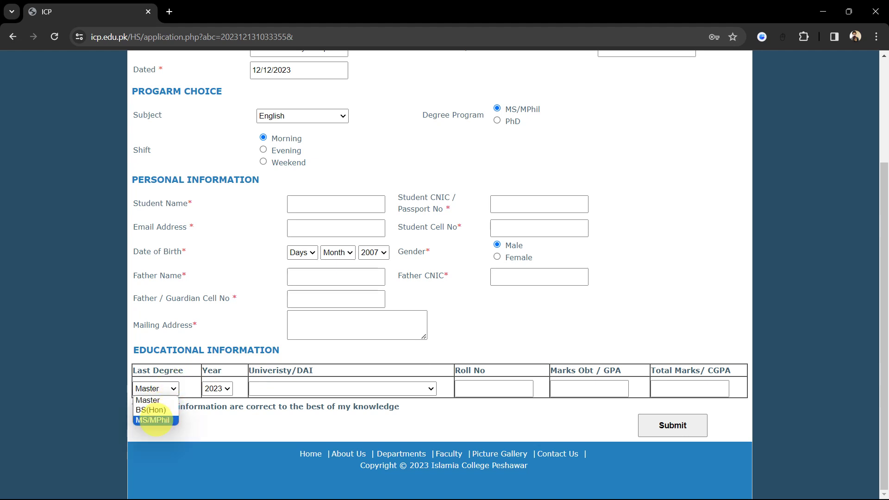
{"action": "left_click", "coordinate": [154, 421]}
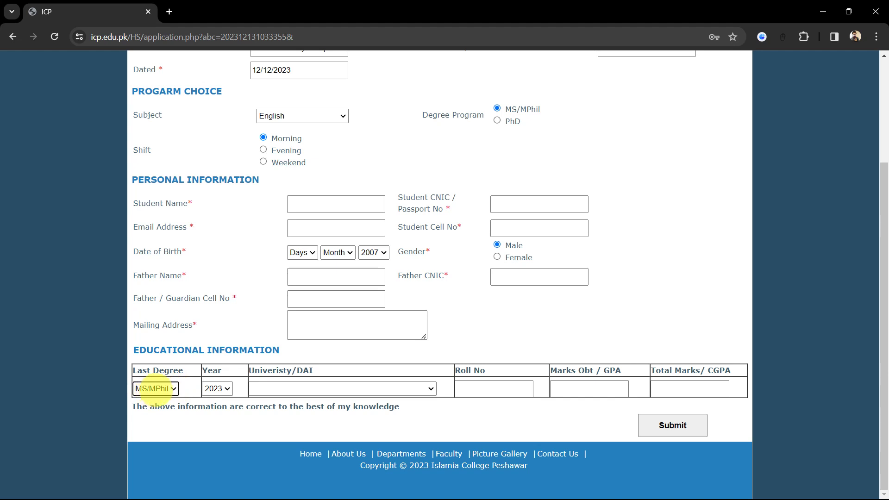
{"action": "left_click", "coordinate": [218, 388]}
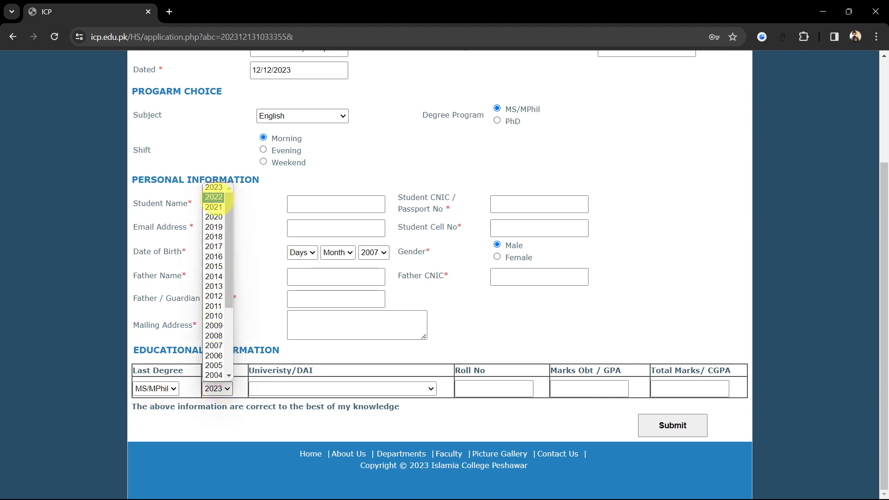
{"action": "left_click", "coordinate": [216, 198]}
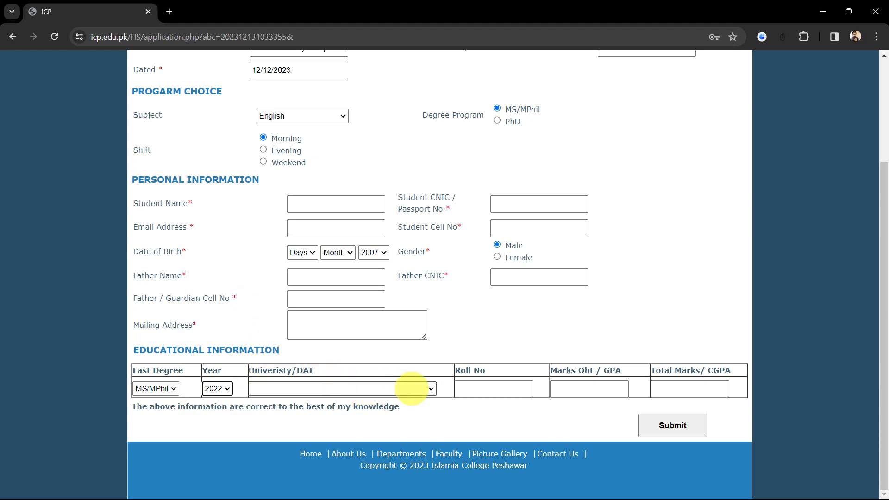
- Choose University of Peshawar as the university for the last degree
{"action": "left_click", "coordinate": [411, 389]}
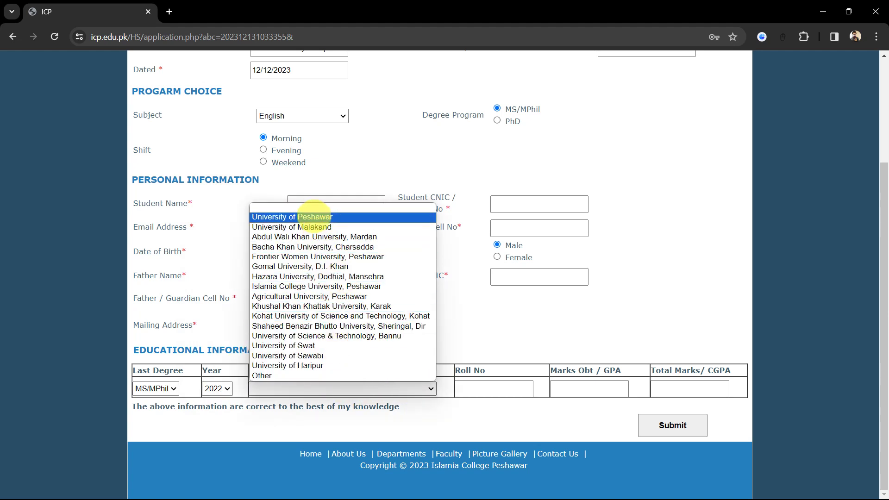
{"action": "left_click", "coordinate": [314, 218]}
{"action": "left_click", "coordinate": [387, 388]}
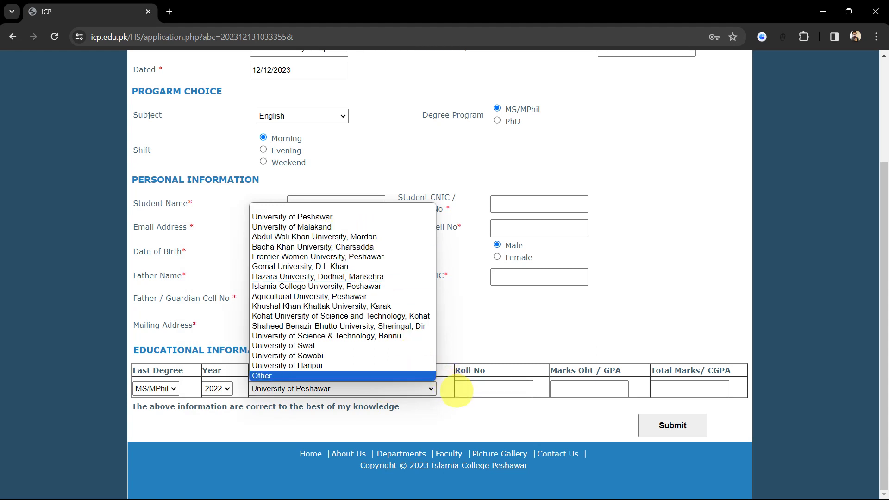
{"action": "left_click", "coordinate": [446, 390]}
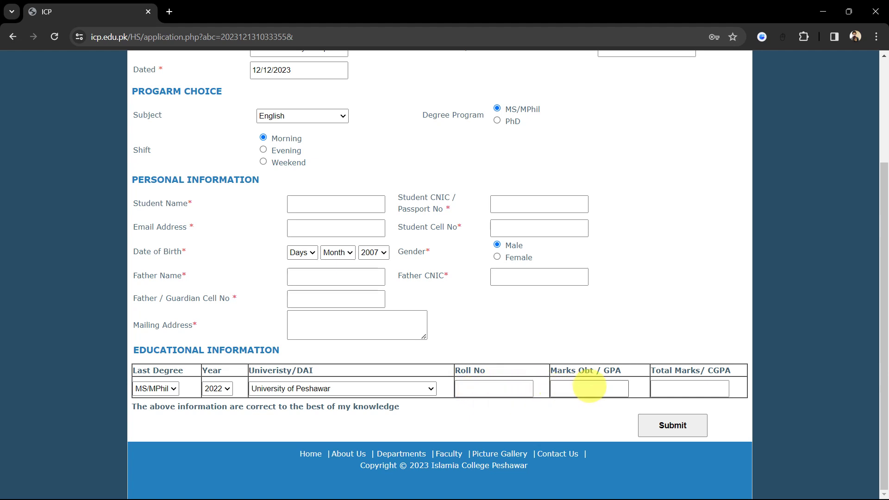
- Enter 3.25 as the obtained GPA and 4.00 as the total CGPA for the last degree
{"action": "left_click", "coordinate": [589, 387]}
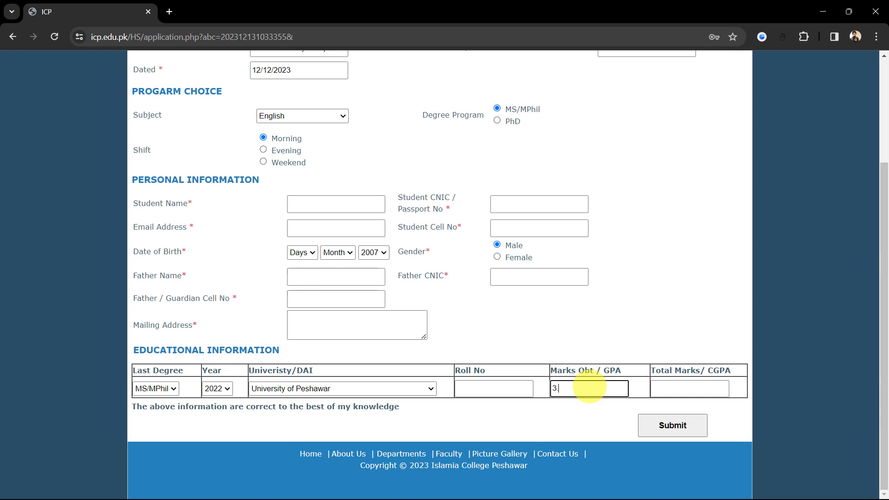
{"action": "type", "text": "3.2"}
{"action": "left_click", "coordinate": [666, 389]}
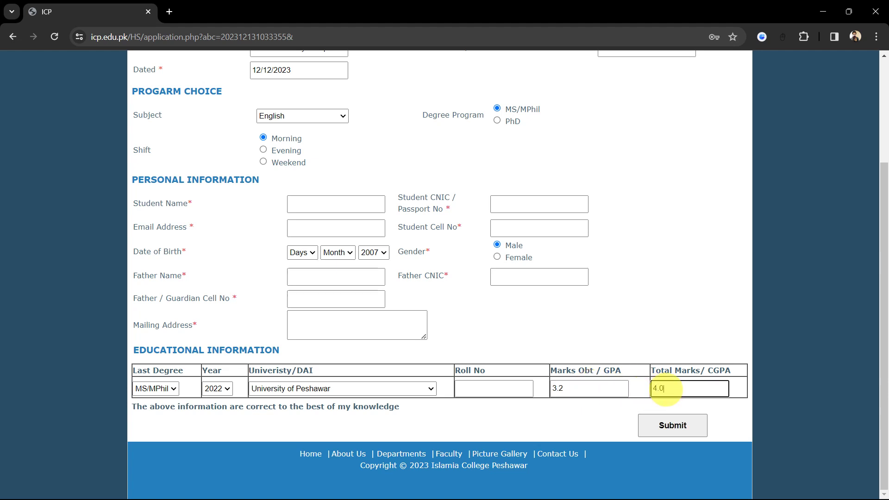
{"action": "left_click", "coordinate": [606, 388]}
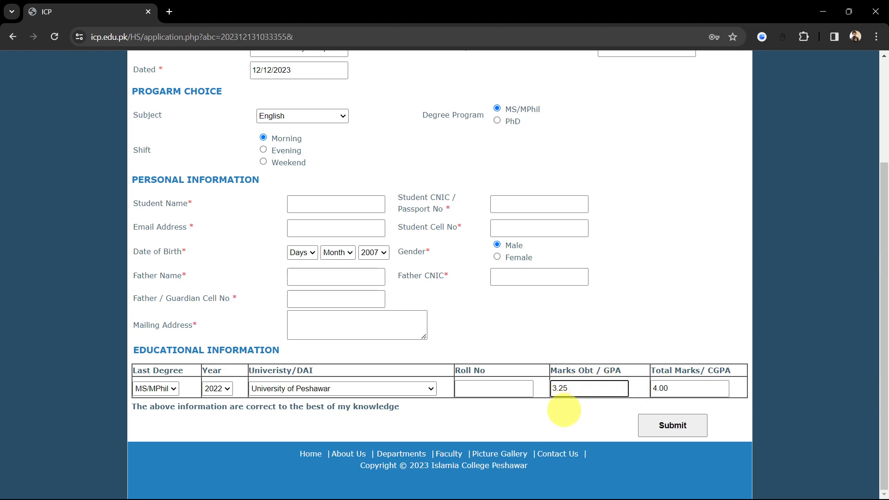
{"action": "left_click", "coordinate": [565, 405]}
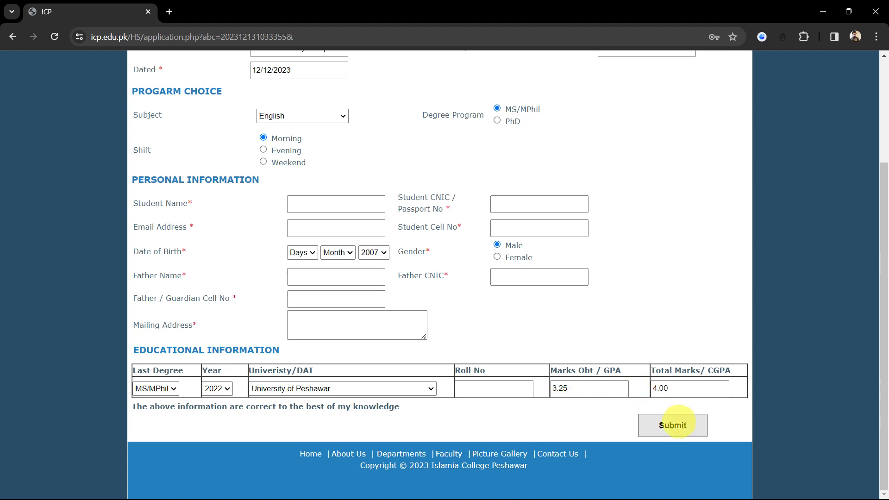
{"action": "scroll", "coordinate": [418, 340], "scroll_direction": "up", "scroll_amount": 1}
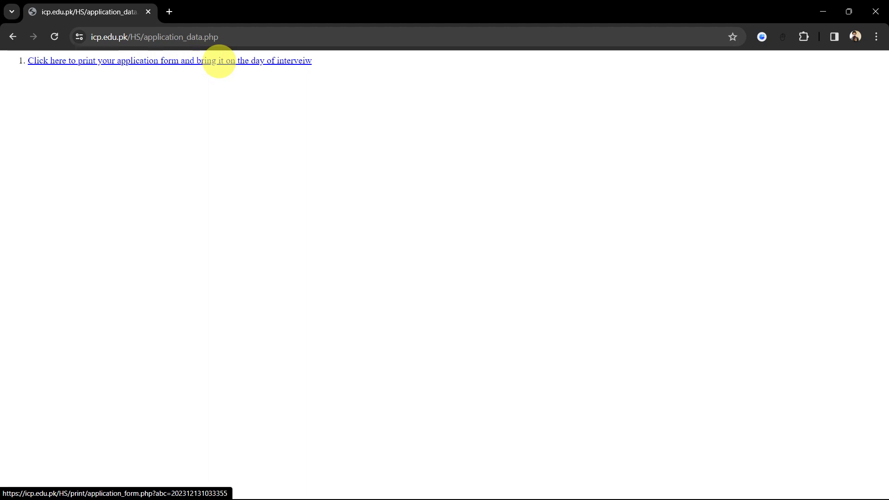
- Open the printable application form and save it as a PDF in the Extra docs folder, keeping the suggested file name
{"action": "left_click", "coordinate": [218, 60]}
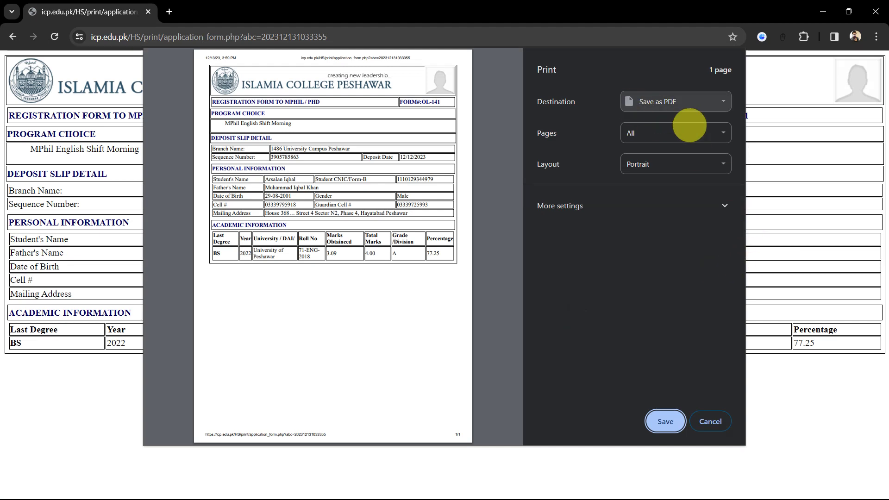
{"action": "left_click", "coordinate": [693, 105]}
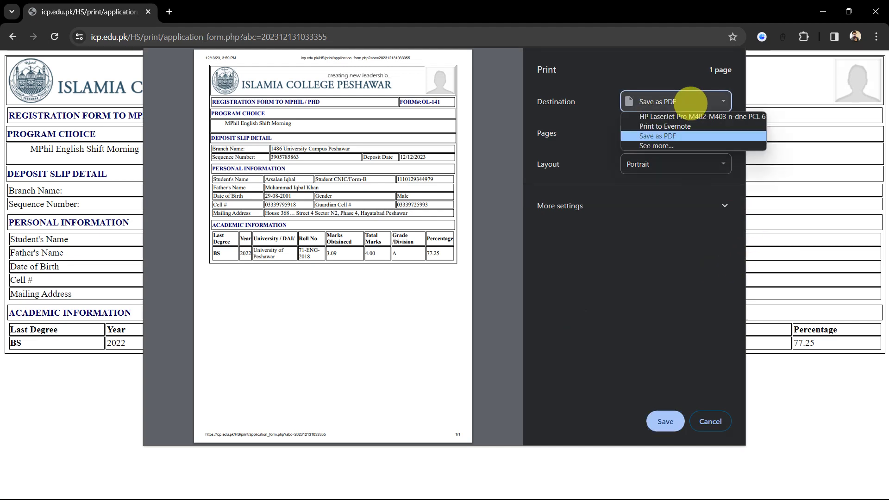
{"action": "left_click", "coordinate": [692, 102]}
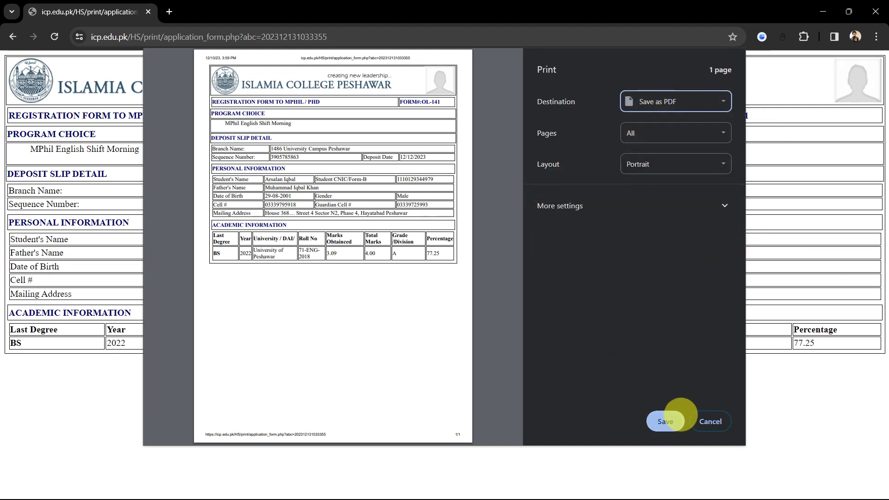
{"action": "left_click", "coordinate": [664, 422]}
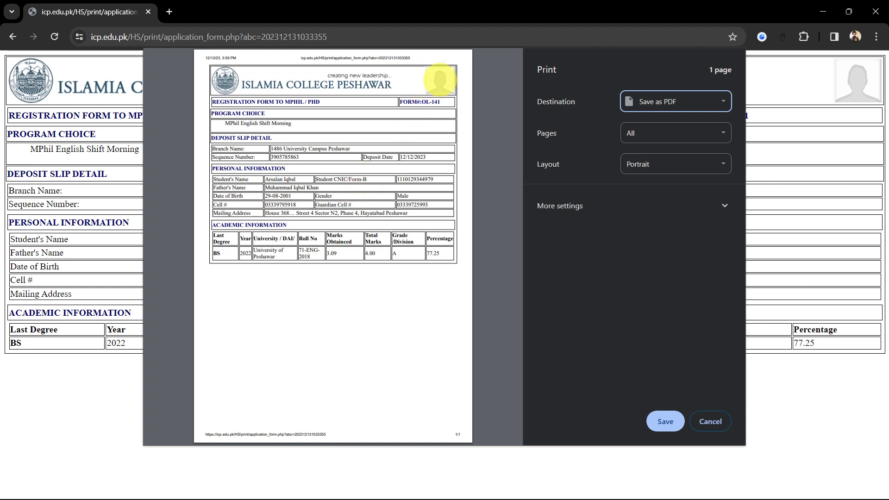
{"action": "left_click", "coordinate": [666, 421]}
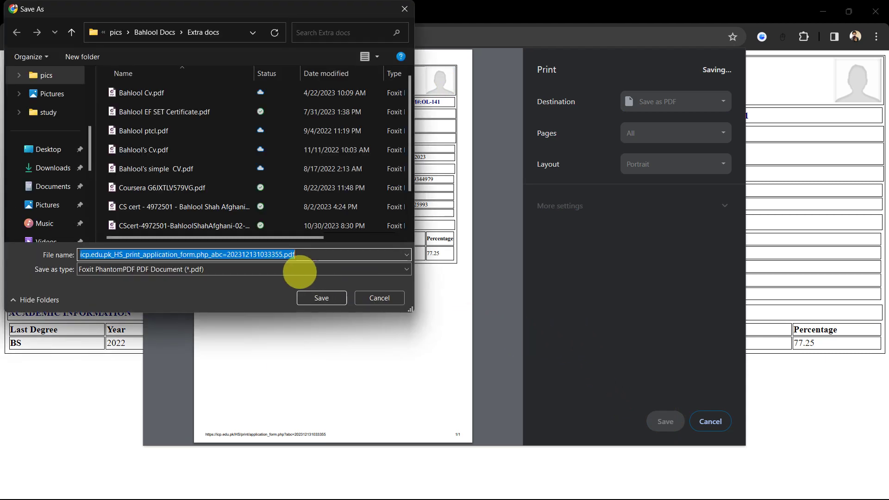
{"action": "left_click", "coordinate": [324, 297]}
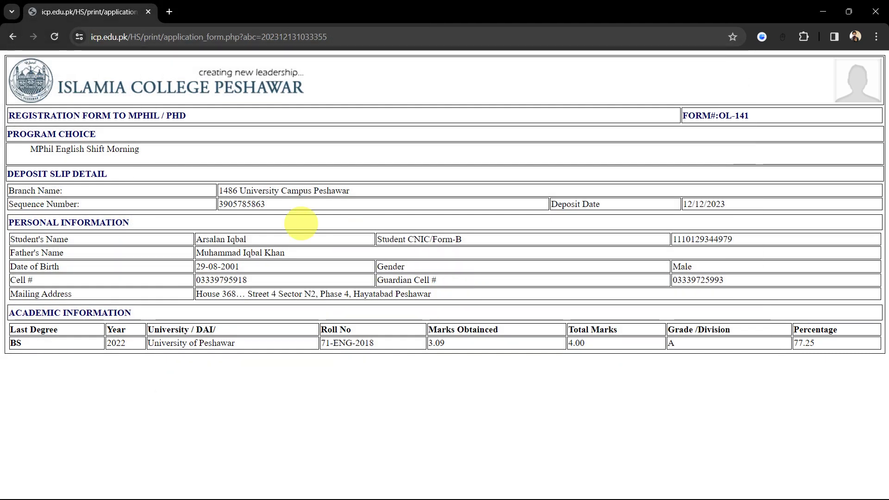